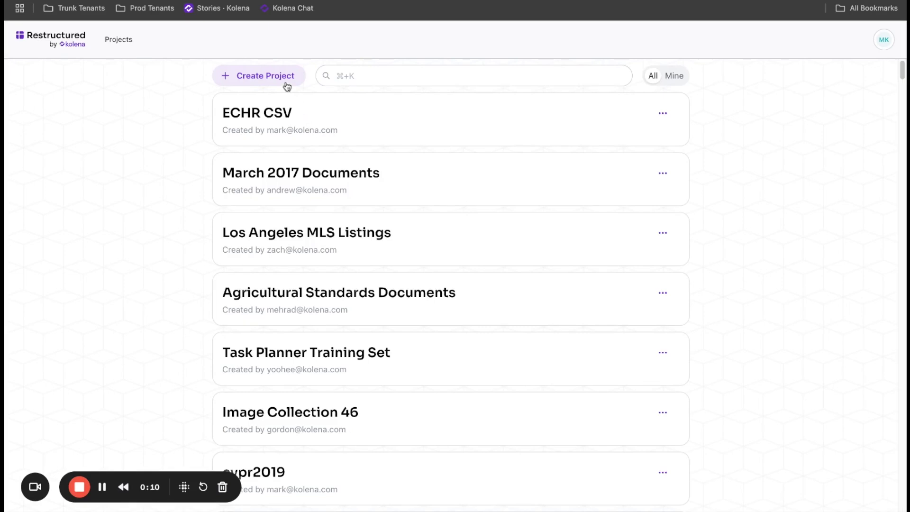
Create a new project named "Demo Legal Contracts" from the 11 consulting agreement PDF files
{"action": "left_click", "coordinate": [280, 77]}
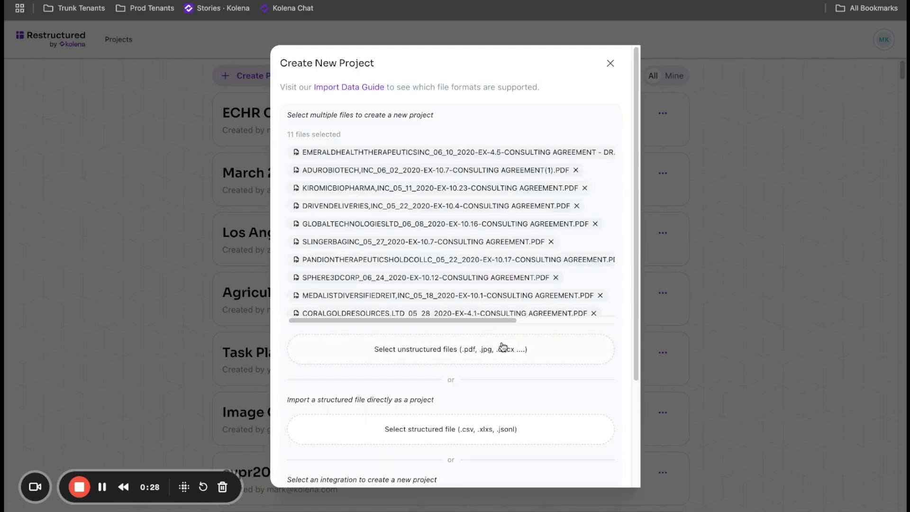
{"action": "scroll", "coordinate": [504, 347], "scroll_direction": "down", "scroll_amount": 3}
{"action": "left_click", "coordinate": [418, 440]}
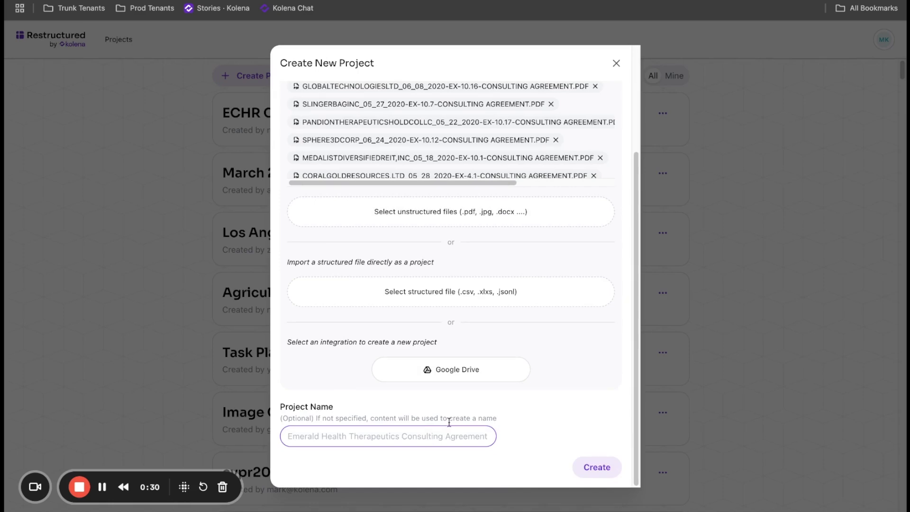
{"action": "type", "text": "Legal"}
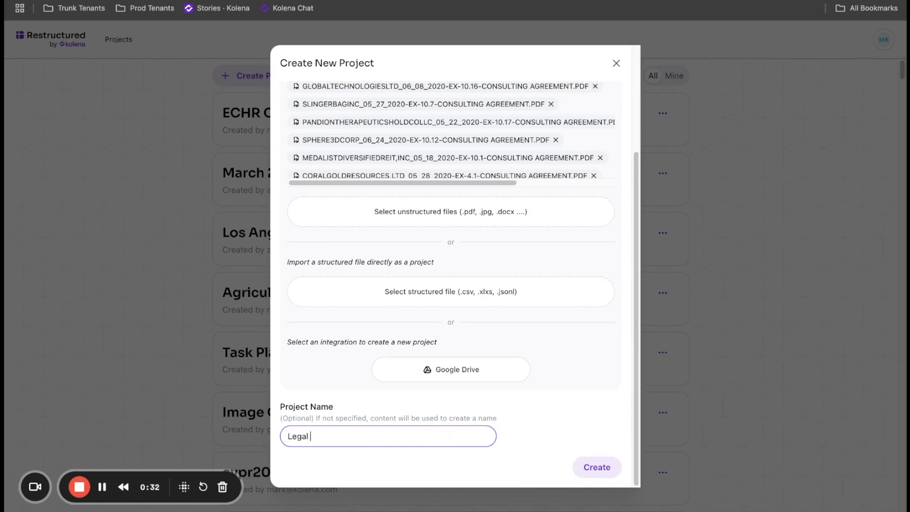
{"action": "key", "text": "BackSpace"}
{"action": "key", "text": "BackSpace"}
{"action": "key", "text": "BackSpace"}
{"action": "key", "text": "BackSpace"}
{"action": "key", "text": "BackSpace"}
{"action": "key", "text": "BackSpace"}
{"action": "type", "text": "Demo Legal Contracts"}
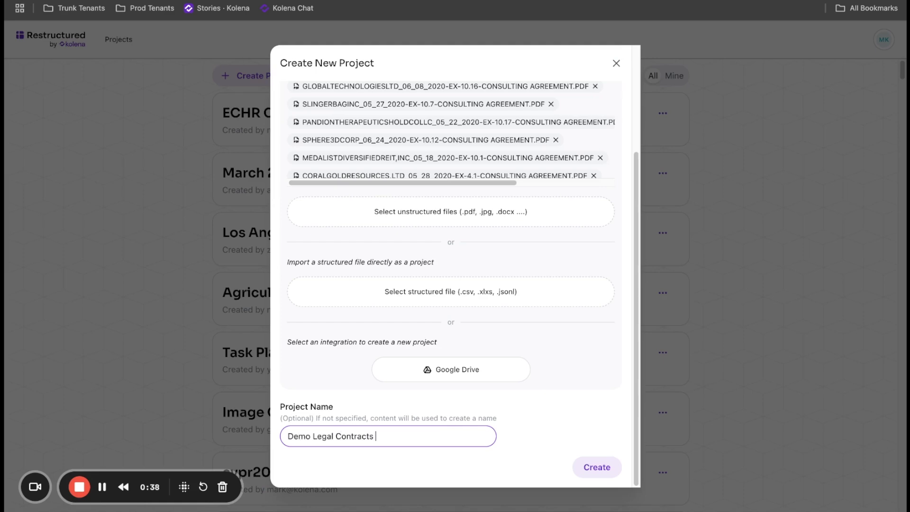
{"action": "left_click", "coordinate": [598, 468]}
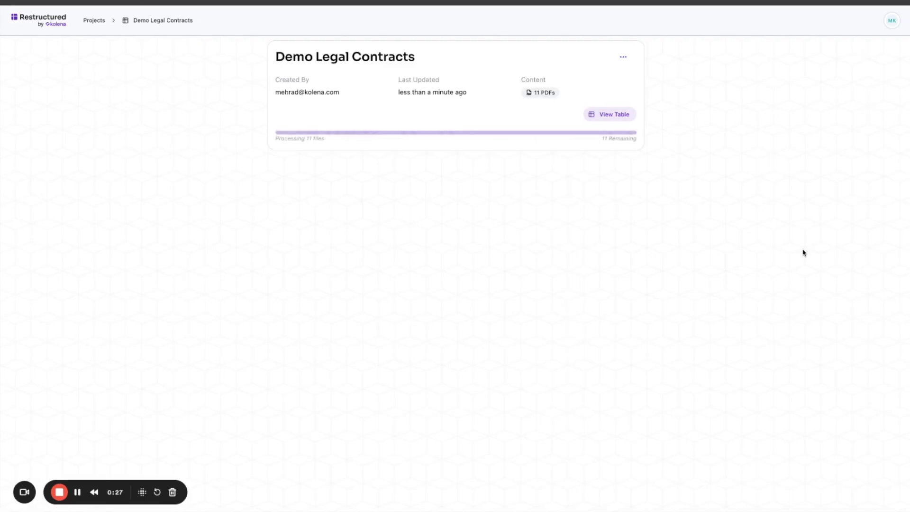
Open the project's table and submit the task "Analyze the contracts to understand key provisions: Obligations, rights, termination clauses, renewal terms, and financial terms."
{"action": "left_click", "coordinate": [603, 117]}
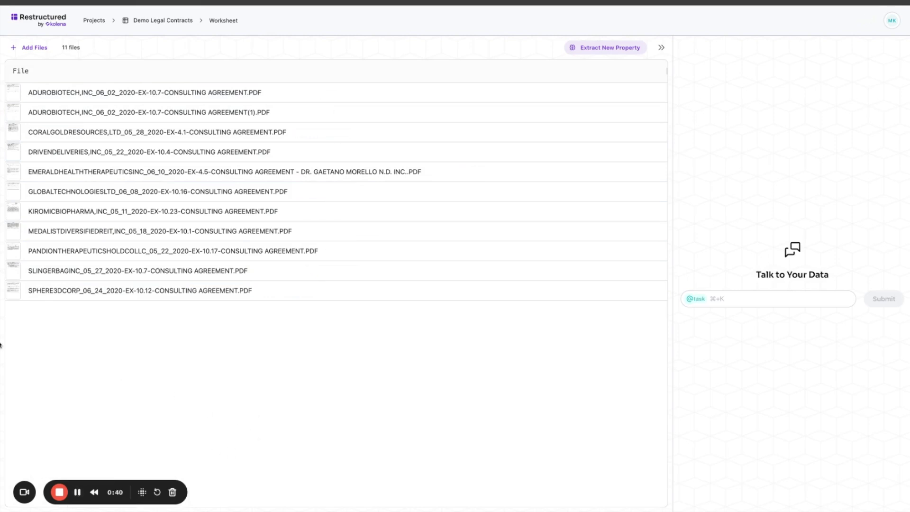
{"action": "left_click", "coordinate": [763, 304]}
{"action": "type", "text": "Analyze the contracts to understand key provisions: Obligations, rights, termination clauses, renewal terms, and financial terms."}
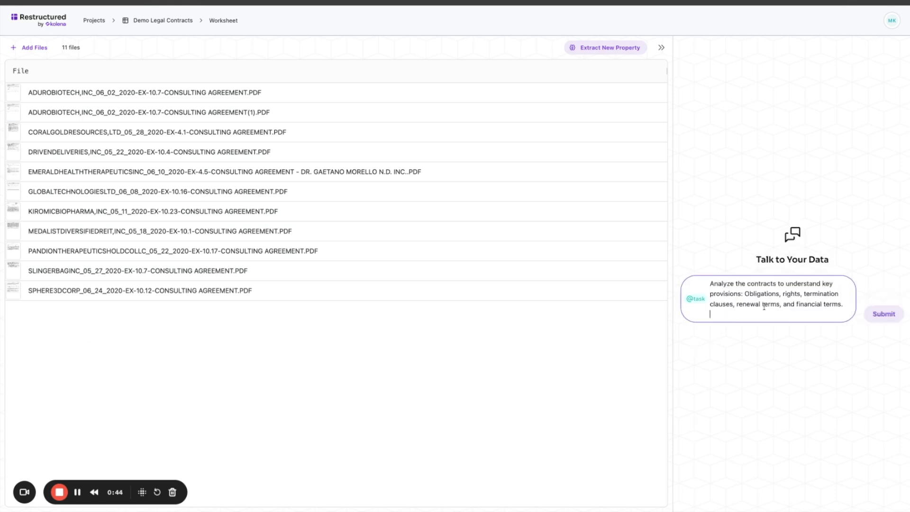
{"action": "key", "text": "BackSpace"}
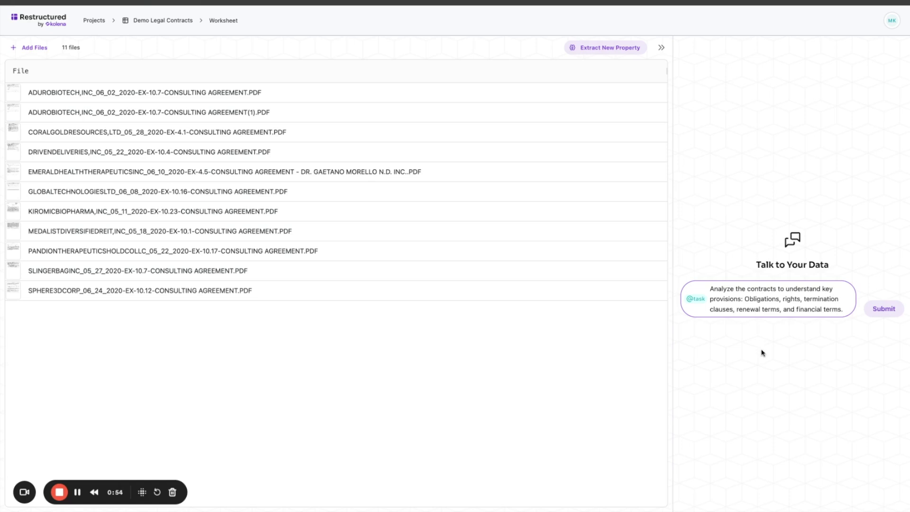
{"action": "left_click", "coordinate": [881, 313]}
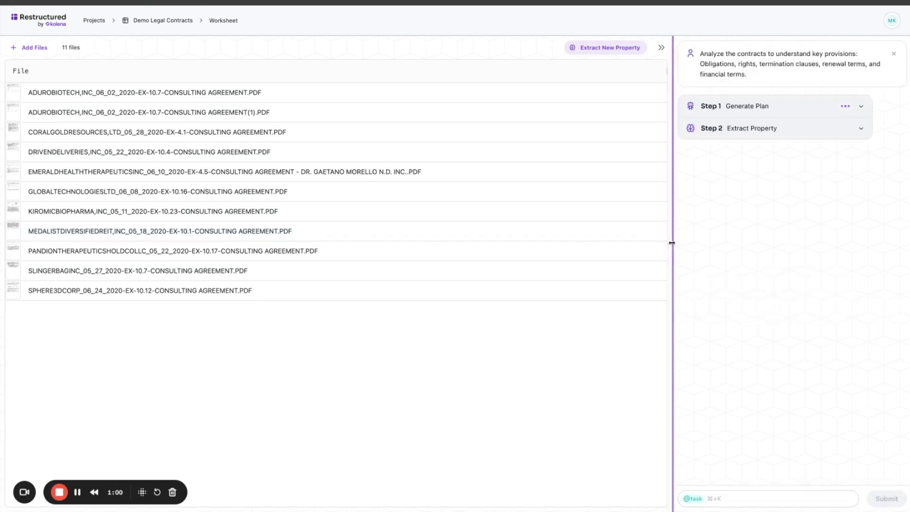
Resize the task pane and examine the analysis steps and the summary of the contracts' obligations
{"action": "left_click_drag", "start_coordinate": [672, 243], "coordinate": [549, 250]}
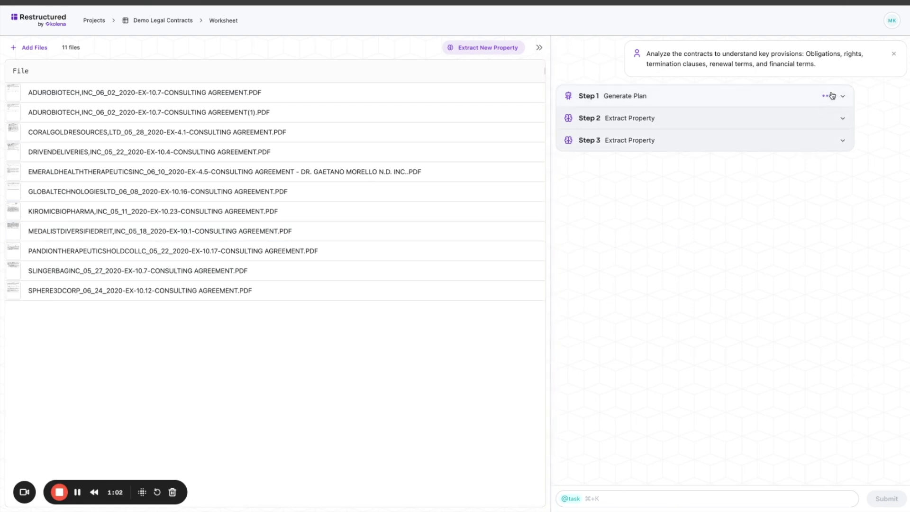
{"action": "left_click", "coordinate": [831, 119]}
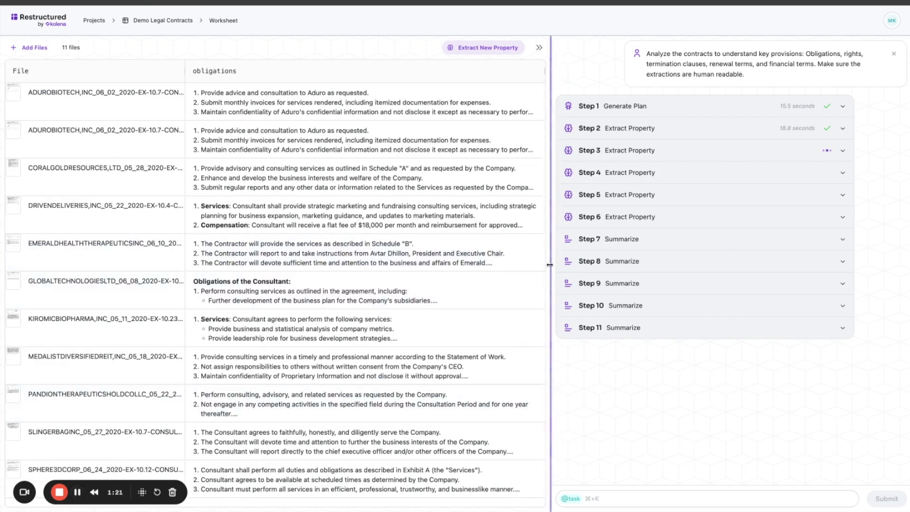
{"action": "left_click_drag", "start_coordinate": [550, 265], "coordinate": [606, 265]}
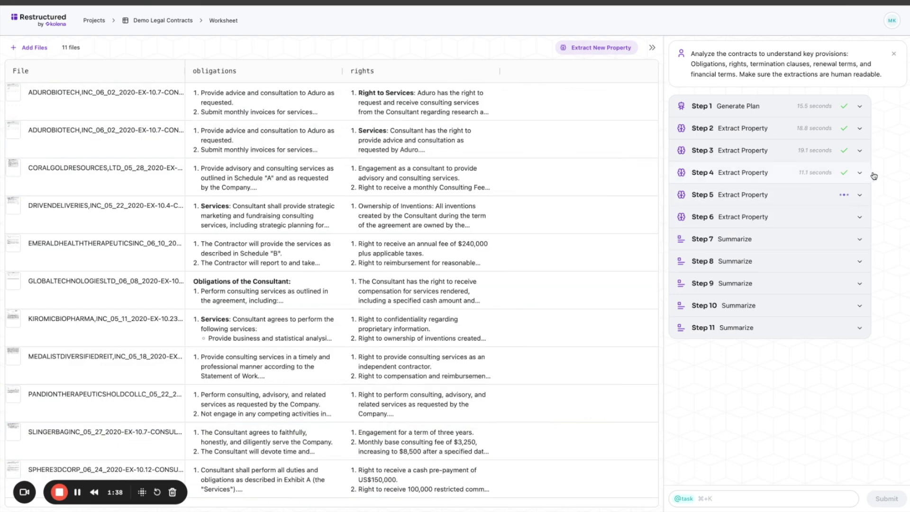
{"action": "left_click", "coordinate": [859, 197]}
{"action": "left_click", "coordinate": [860, 195]}
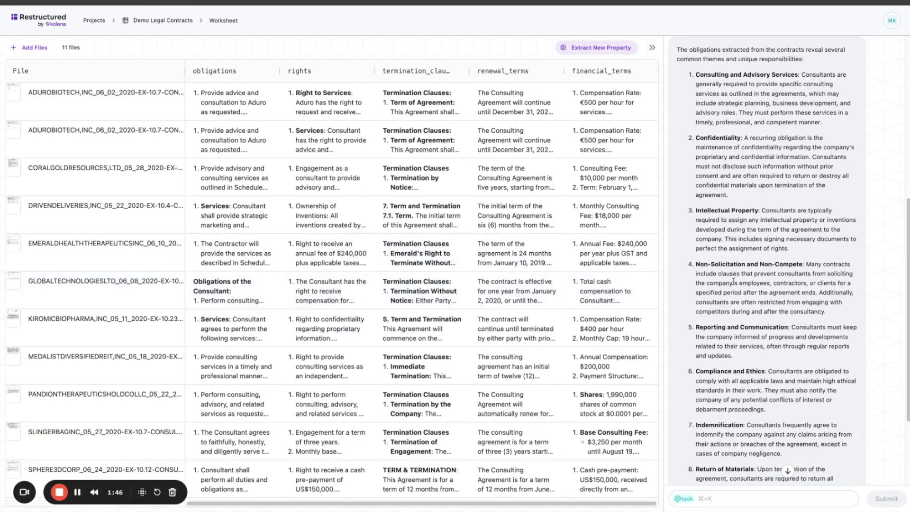
{"action": "scroll", "coordinate": [745, 292], "scroll_direction": "down", "scroll_amount": 2}
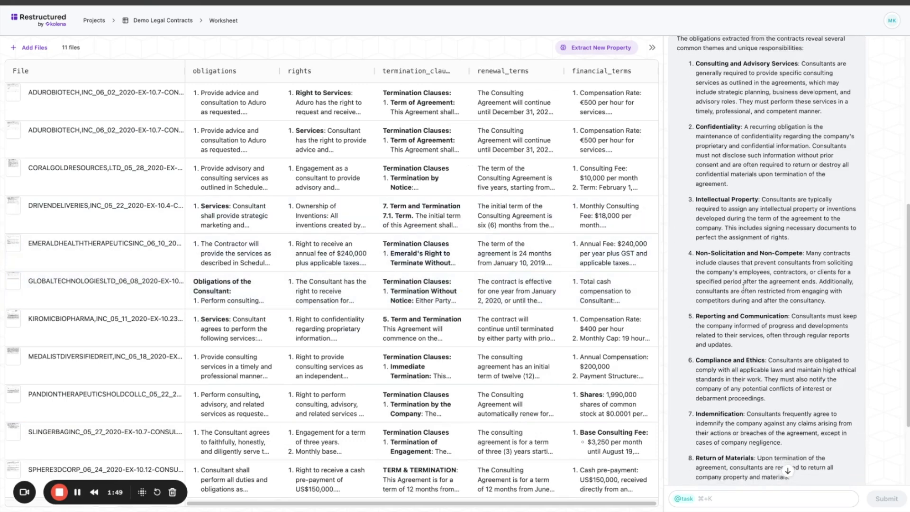
{"action": "scroll", "coordinate": [741, 378], "scroll_direction": "down", "scroll_amount": 2}
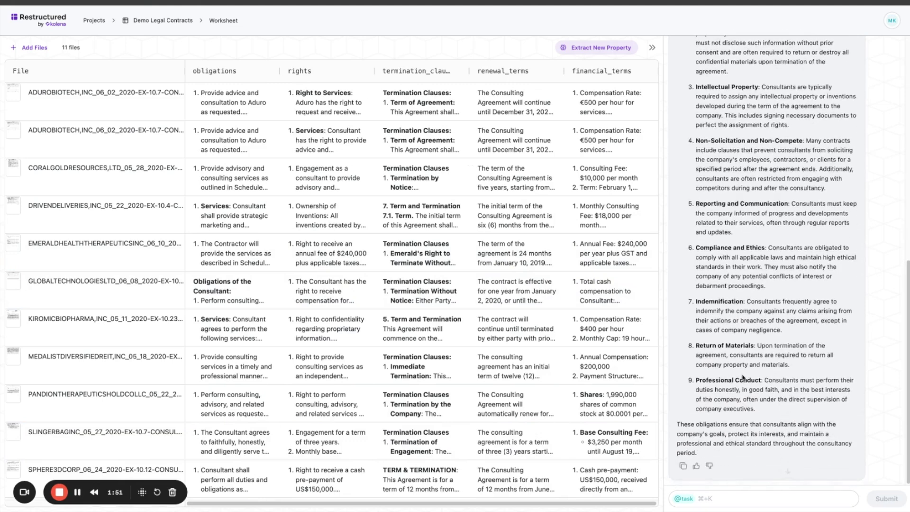
{"action": "scroll", "coordinate": [748, 367], "scroll_direction": "up", "scroll_amount": 1}
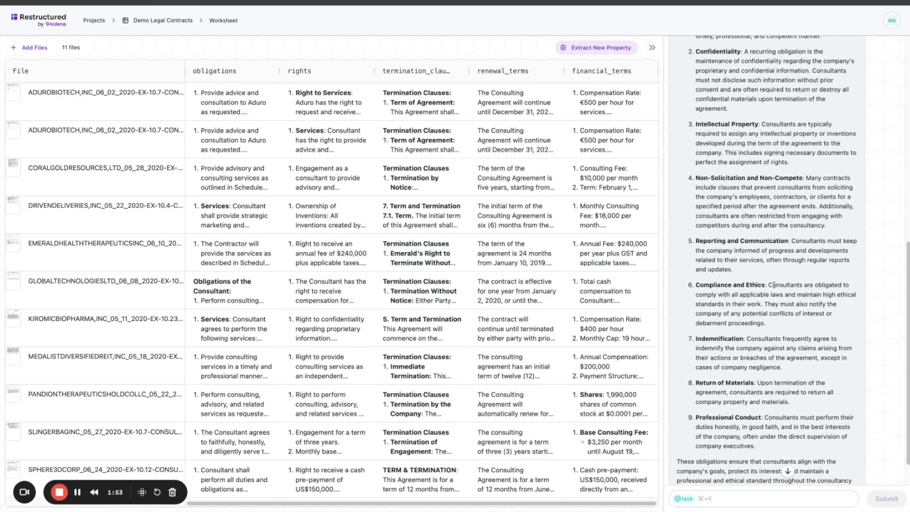
{"action": "left_click", "coordinate": [680, 498]}
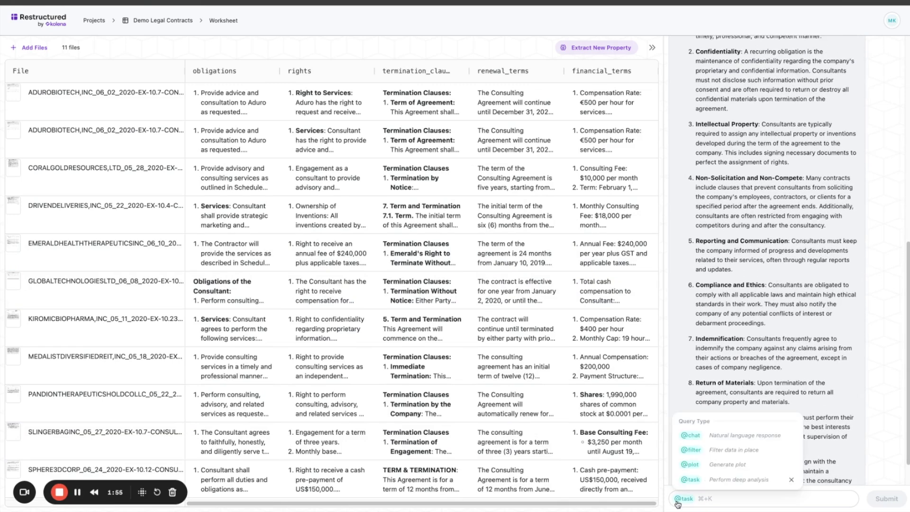
{"action": "left_click", "coordinate": [705, 435]}
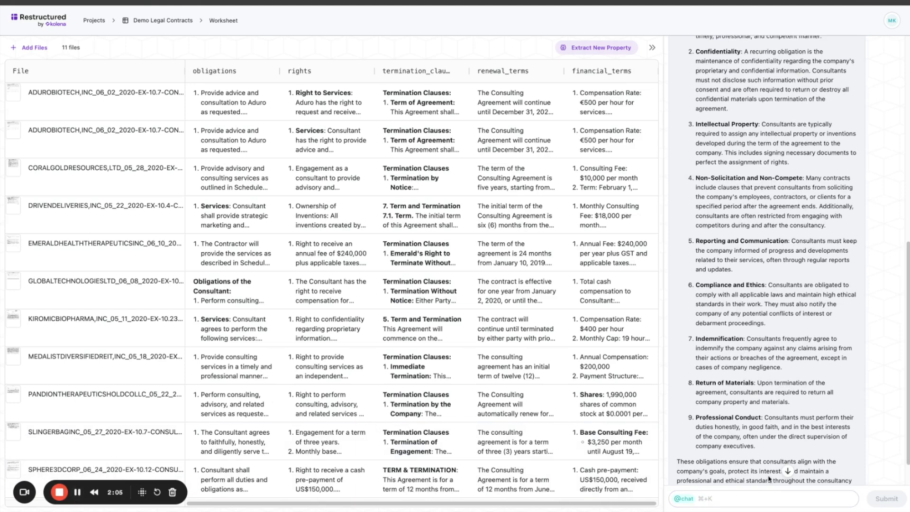
{"action": "left_click", "coordinate": [778, 496]}
{"action": "type", "text": "Are there any unusual termination clauses that I should pay attention to?"}
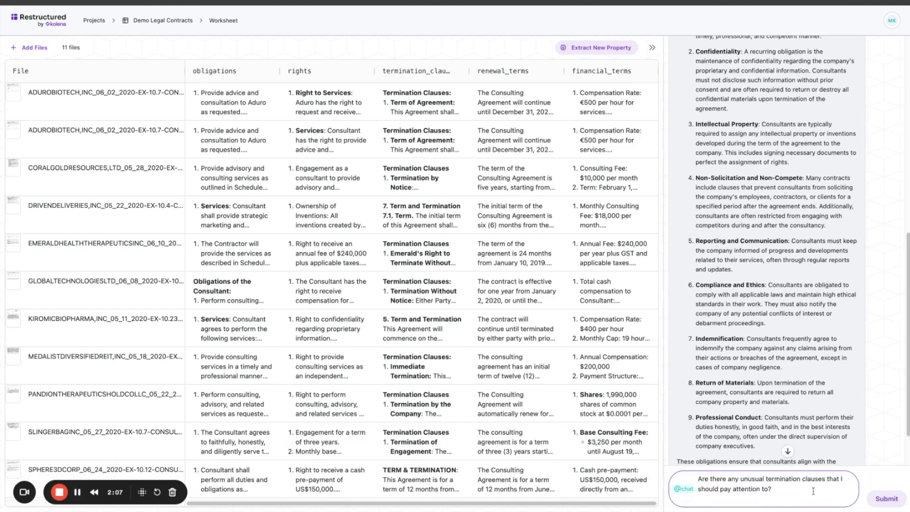
{"action": "key", "text": "BackSpace"}
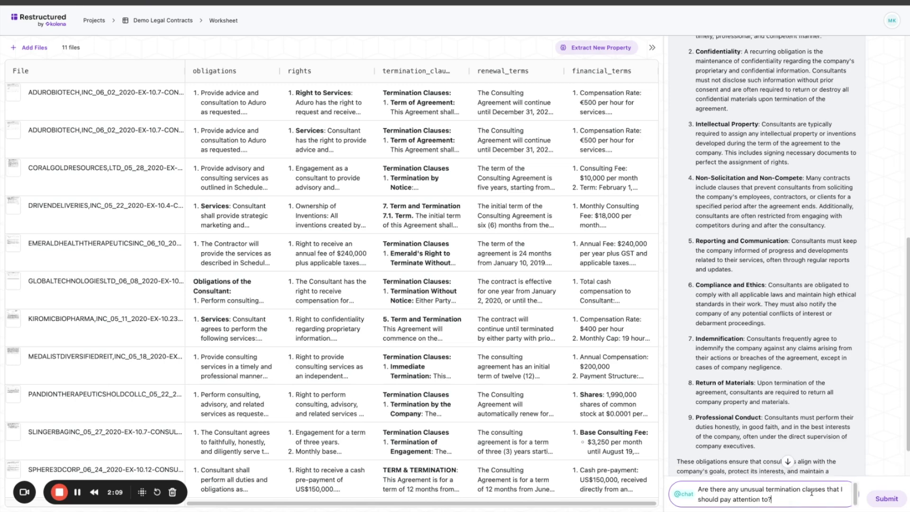
{"action": "left_click", "coordinate": [887, 501]}
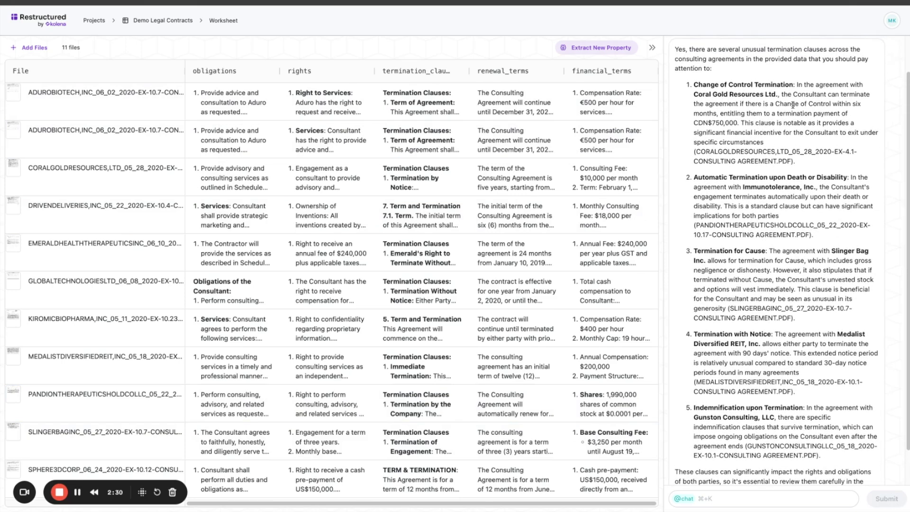
Review the answer on unusual termination clauses, highlighting the change of control condition and the payment amount for Coral Gold Resources
{"action": "left_click_drag", "start_coordinate": [774, 103], "coordinate": [838, 104]}
{"action": "left_click_drag", "start_coordinate": [730, 123], "coordinate": [697, 123]}
{"action": "scroll", "coordinate": [749, 251], "scroll_direction": "down", "scroll_amount": 1}
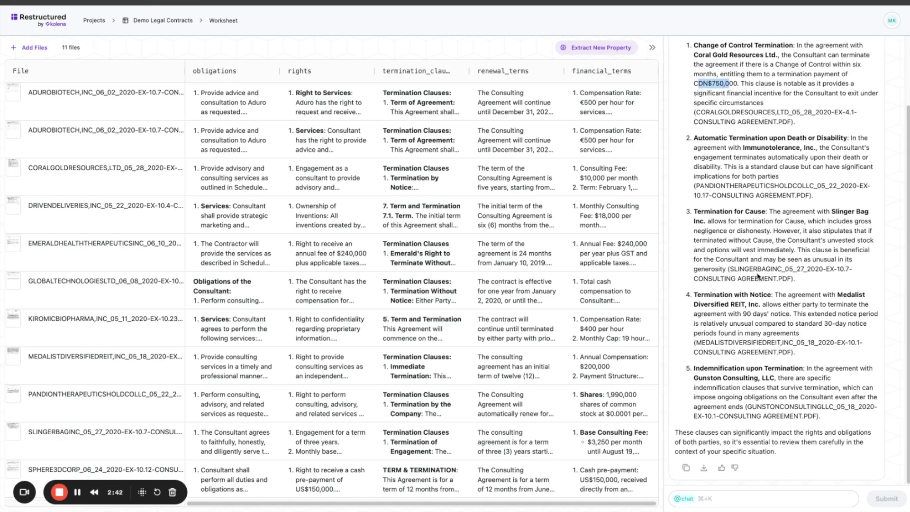
{"action": "scroll", "coordinate": [757, 276], "scroll_direction": "up", "scroll_amount": 1}
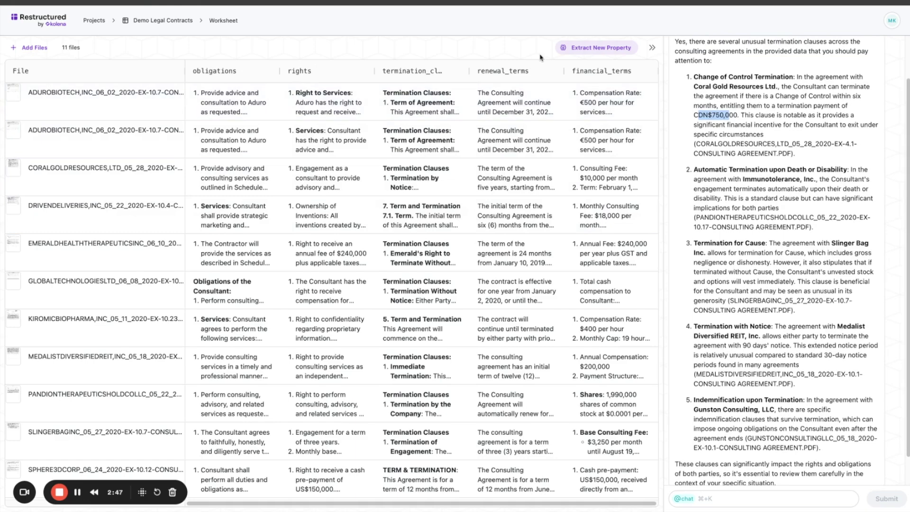
Extract a new property named "Contract Type" from the documents' content, with its type determined automatically
{"action": "left_click", "coordinate": [593, 48]}
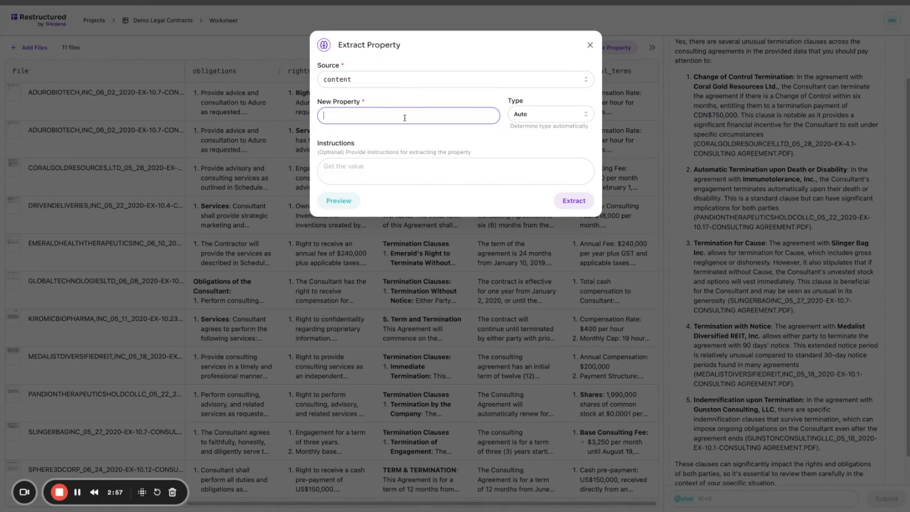
{"action": "type", "text": "Contract Tope"}
{"action": "left_click", "coordinate": [574, 200]}
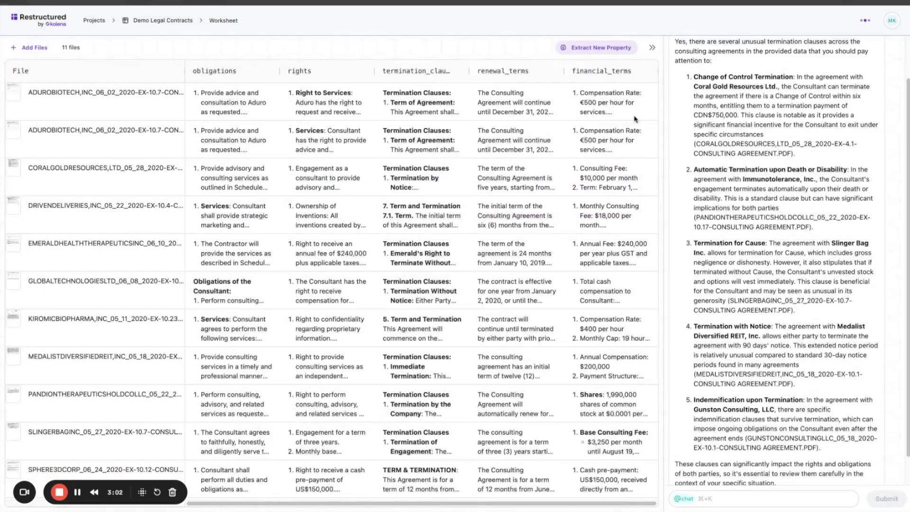
Extract another new property named "Parties Involved" from the documents' content, keeping the automatic type
{"action": "left_click", "coordinate": [613, 49]}
{"action": "type", "text": "Pa"}
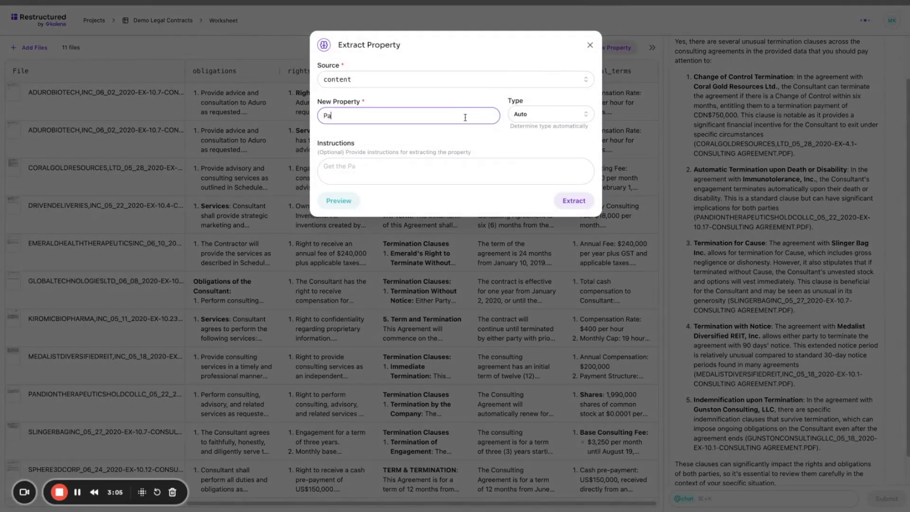
{"action": "type", "text": "rties Involved"}
{"action": "left_click", "coordinate": [564, 200]}
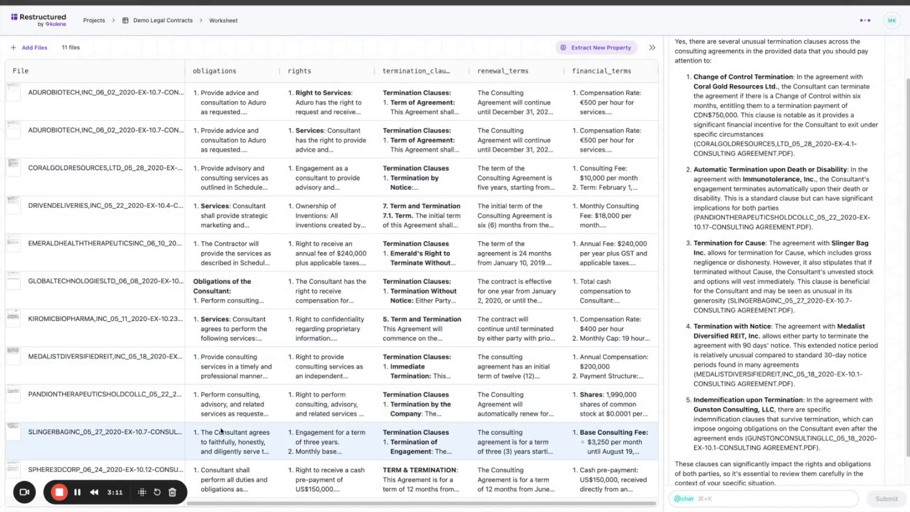
{"action": "left_click", "coordinate": [77, 494]}
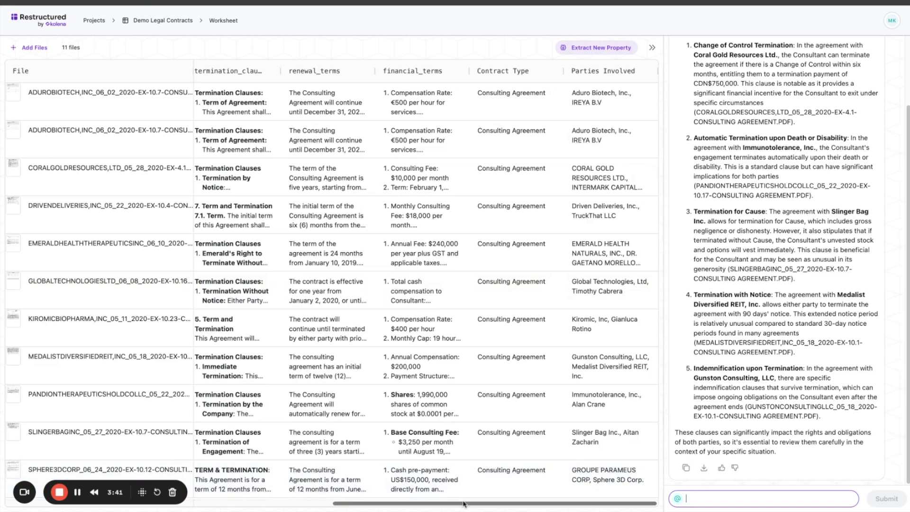
Submit the query "show me agreements that can be automatically renewed with or without conditions" without a fixed query type
{"action": "scroll", "coordinate": [465, 504], "scroll_direction": "left", "scroll_amount": 2}
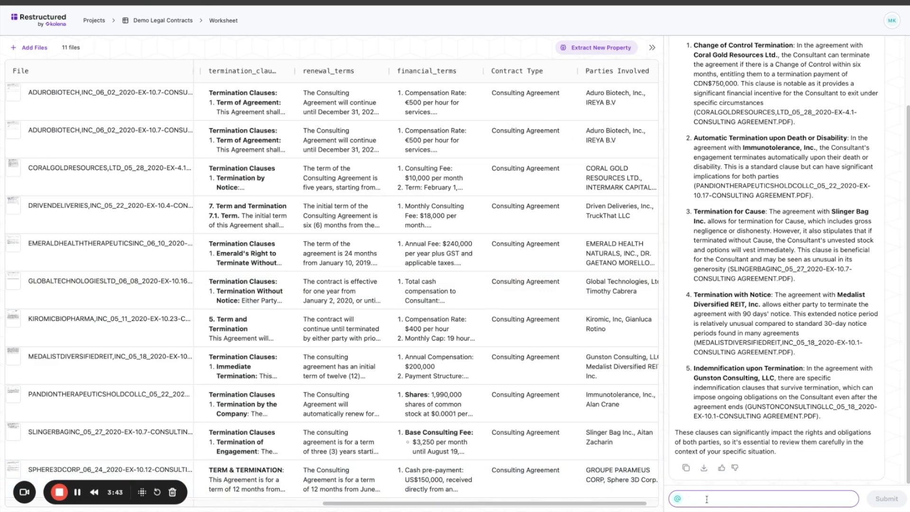
{"action": "left_click", "coordinate": [719, 500]}
{"action": "type", "text": "show me agreements that can be automatically renewed with or without conditions"}
{"action": "key", "text": "BackSpace"}
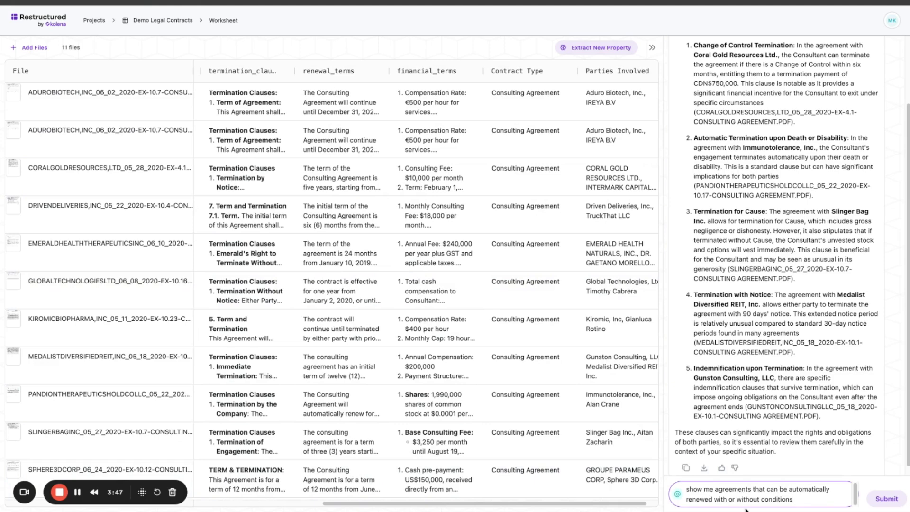
{"action": "left_click", "coordinate": [886, 498]}
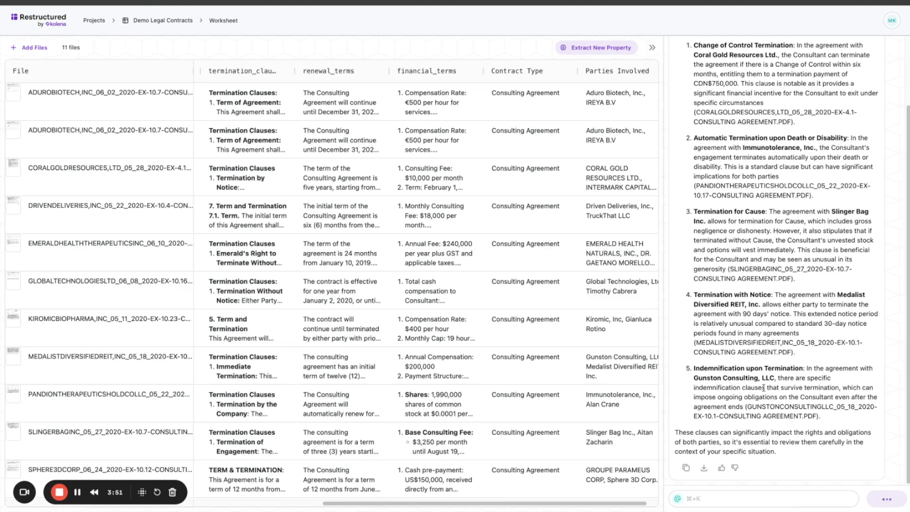
Open the first agreement in the filtered table and review its contract text, obligations, rights and termination clauses
{"action": "scroll", "coordinate": [560, 415], "scroll_direction": "right", "scroll_amount": 2}
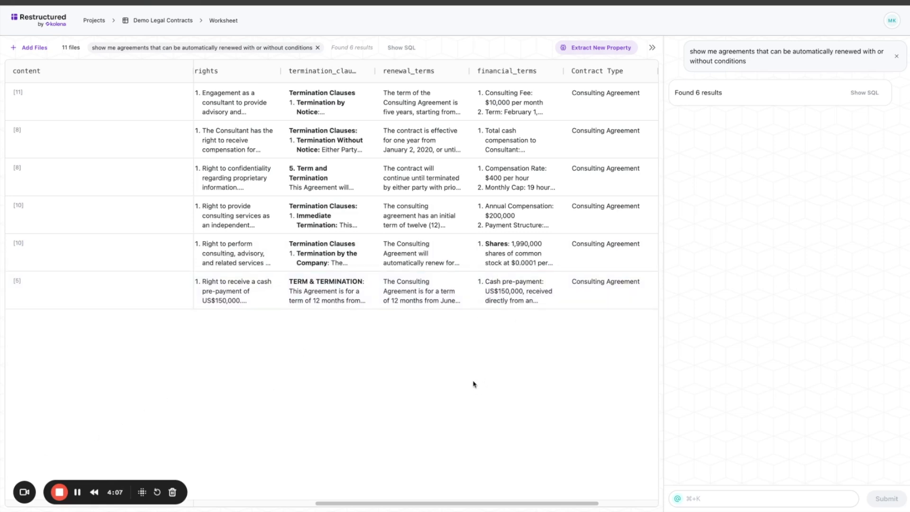
{"action": "left_click", "coordinate": [71, 102]}
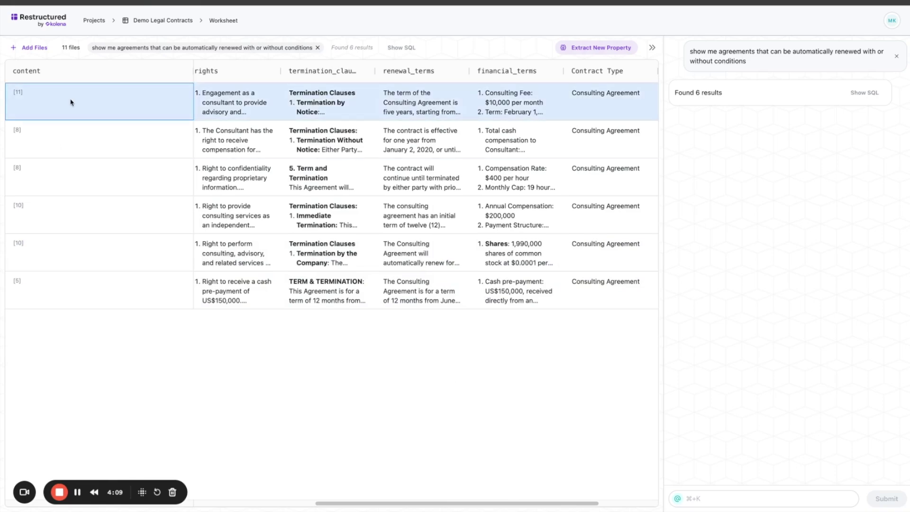
{"action": "scroll", "coordinate": [387, 239], "scroll_direction": "down", "scroll_amount": 4}
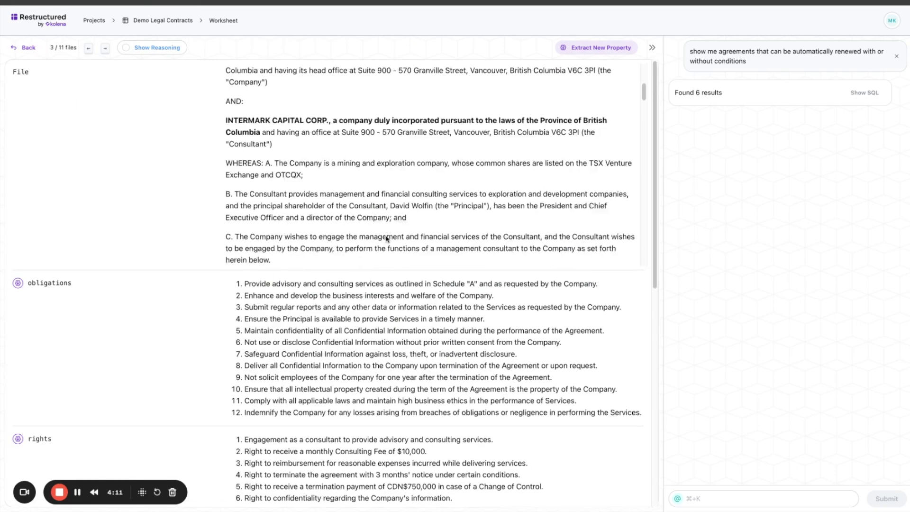
{"action": "scroll", "coordinate": [387, 240], "scroll_direction": "down", "scroll_amount": 8}
{"action": "scroll", "coordinate": [218, 308], "scroll_direction": "up", "scroll_amount": 3}
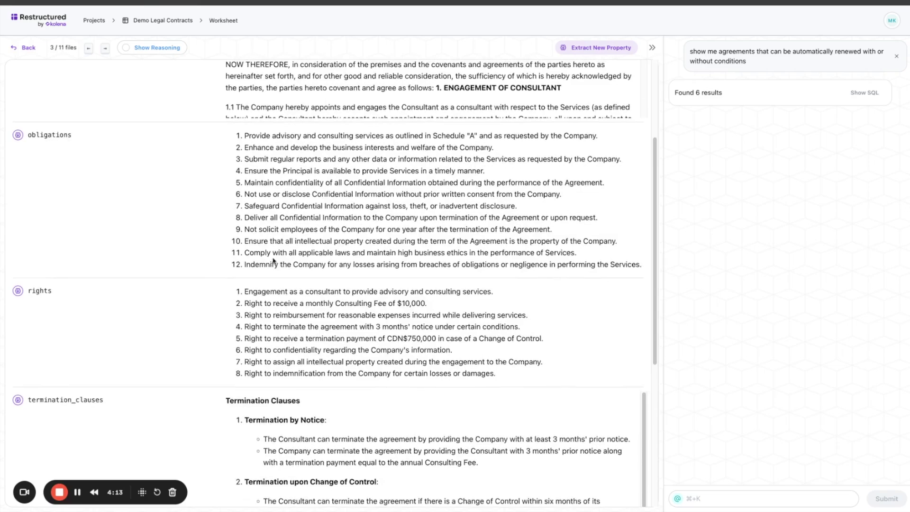
Show the reasoning behind the open agreement's extracted properties and review the explanation for its obligations
{"action": "scroll", "coordinate": [187, 291], "scroll_direction": "down", "scroll_amount": 6}
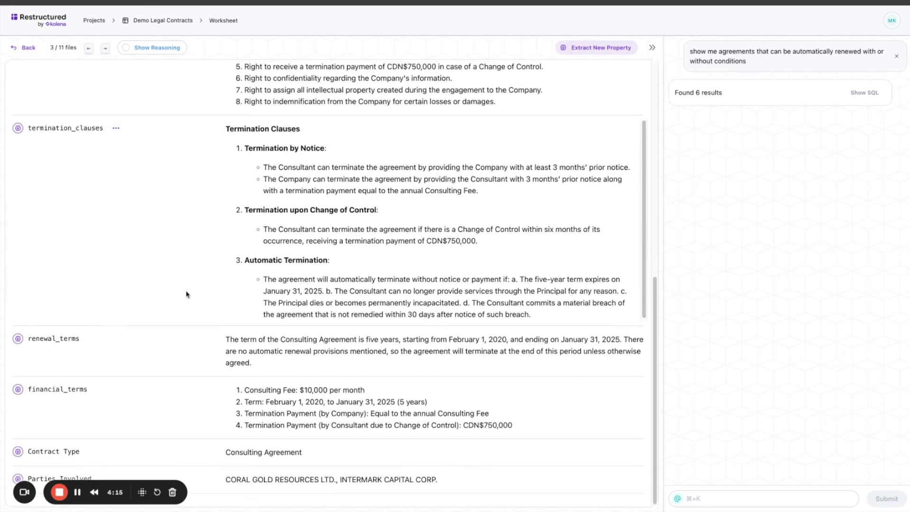
{"action": "scroll", "coordinate": [186, 292], "scroll_direction": "up", "scroll_amount": 10}
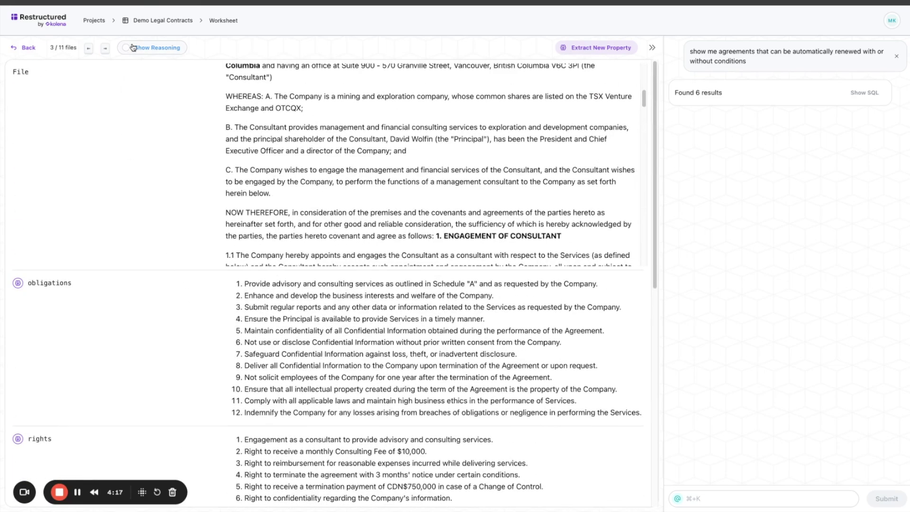
{"action": "left_click", "coordinate": [133, 48]}
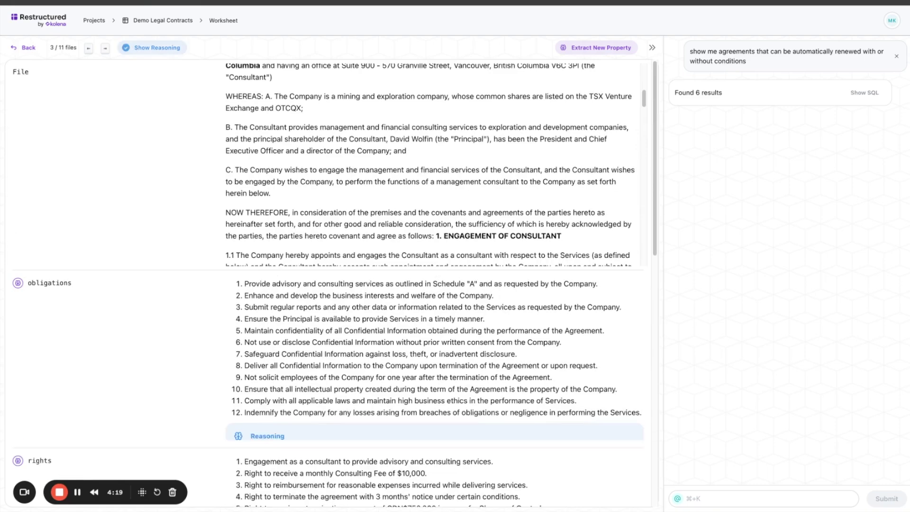
{"action": "scroll", "coordinate": [232, 231], "scroll_direction": "down", "scroll_amount": 5}
{"action": "scroll", "coordinate": [271, 293], "scroll_direction": "down", "scroll_amount": 2}
{"action": "scroll", "coordinate": [271, 293], "scroll_direction": "down", "scroll_amount": 2}
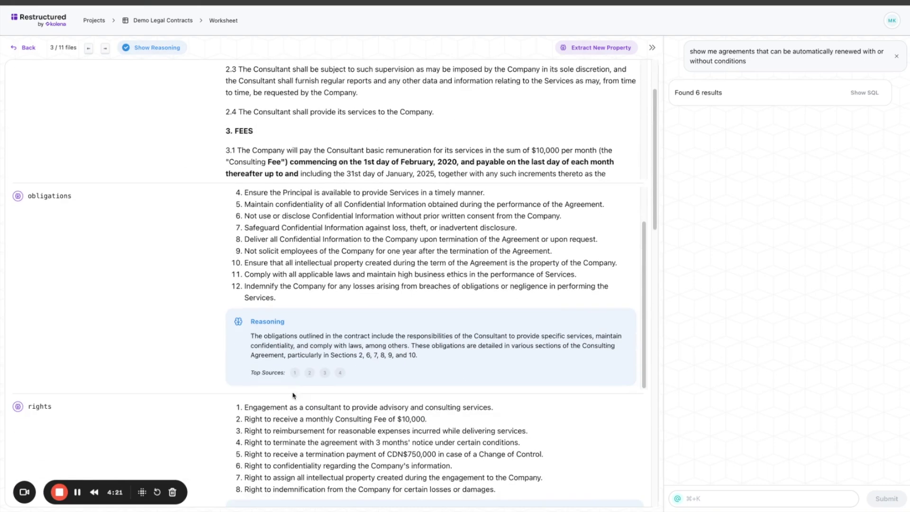
Open the second top source of the obligations reasoning, close the PDF preview and return to the worksheet table
{"action": "left_click", "coordinate": [310, 375]}
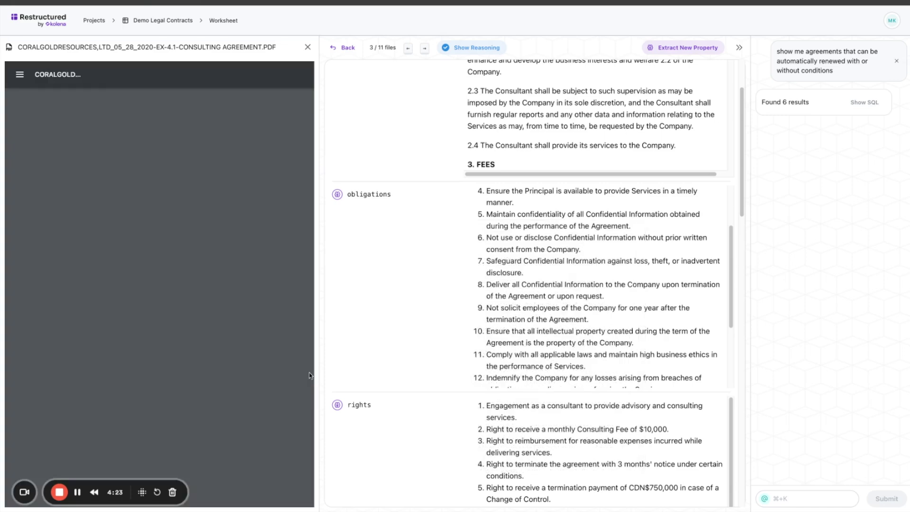
{"action": "left_click", "coordinate": [306, 49]}
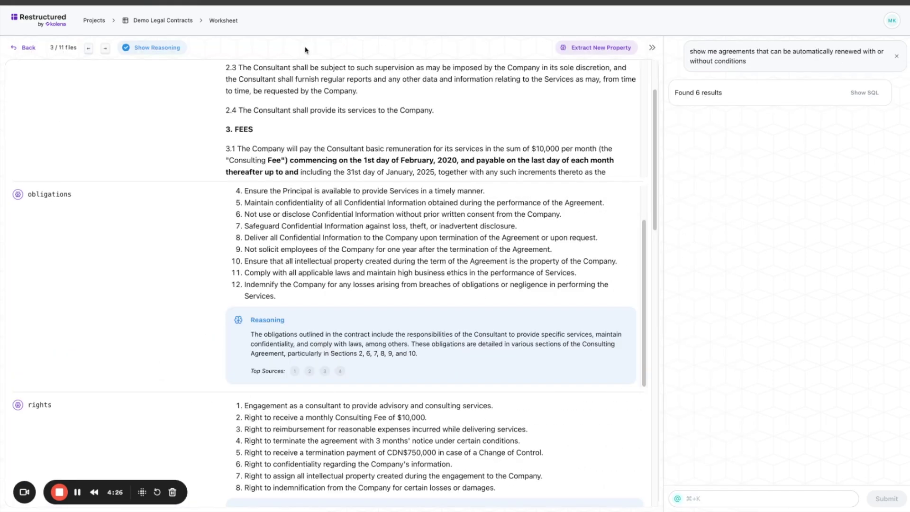
{"action": "left_click", "coordinate": [28, 48]}
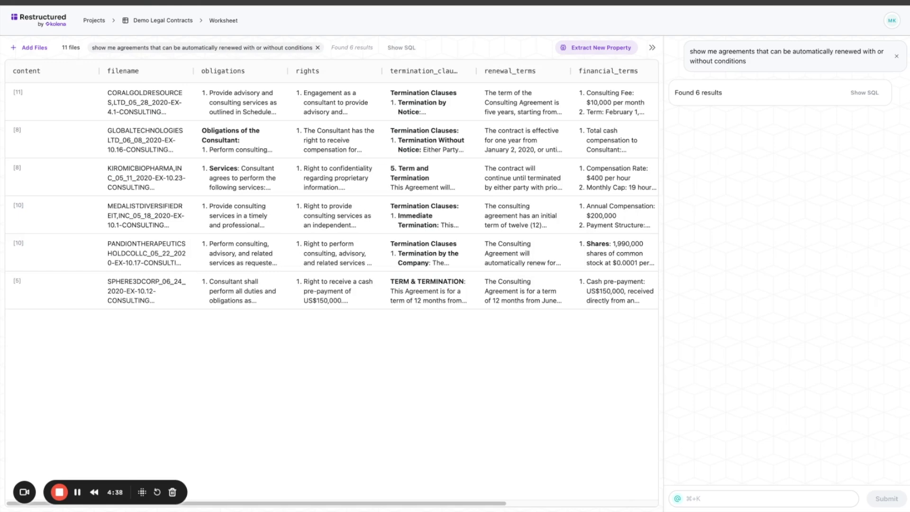
Remove the automatic renewal query and review the earlier summary of the contracts' obligations
{"action": "left_click", "coordinate": [896, 56]}
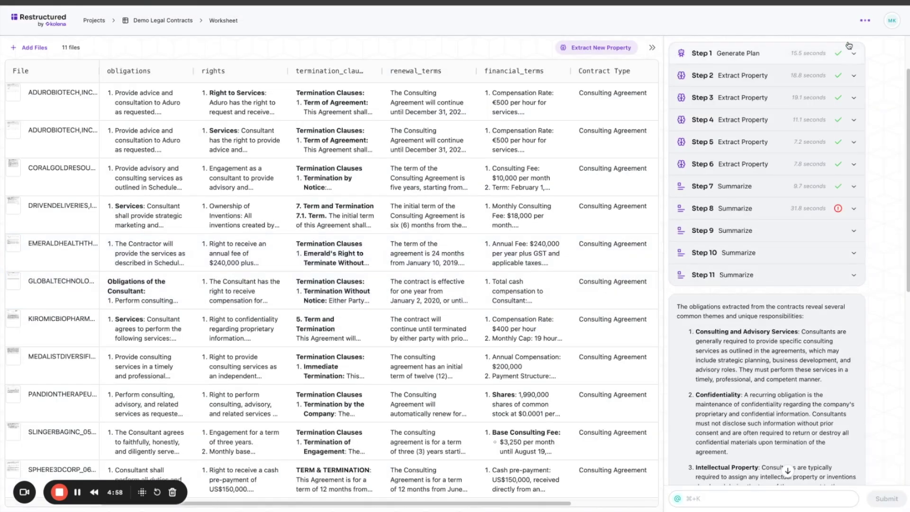
{"action": "scroll", "coordinate": [796, 256], "scroll_direction": "down", "scroll_amount": 8}
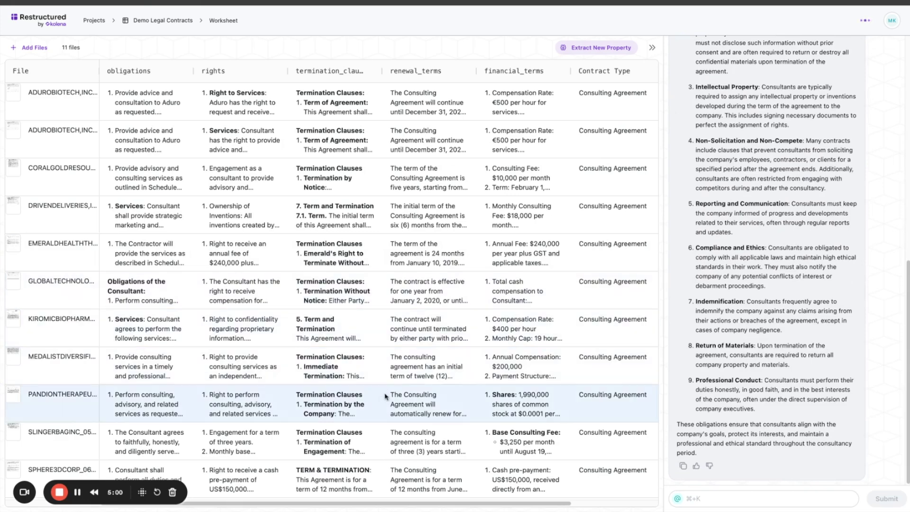
Examine the extracted properties of the newly added contracts throughout the worksheet
{"action": "left_click_drag", "start_coordinate": [141, 492], "coordinate": [159, 246]}
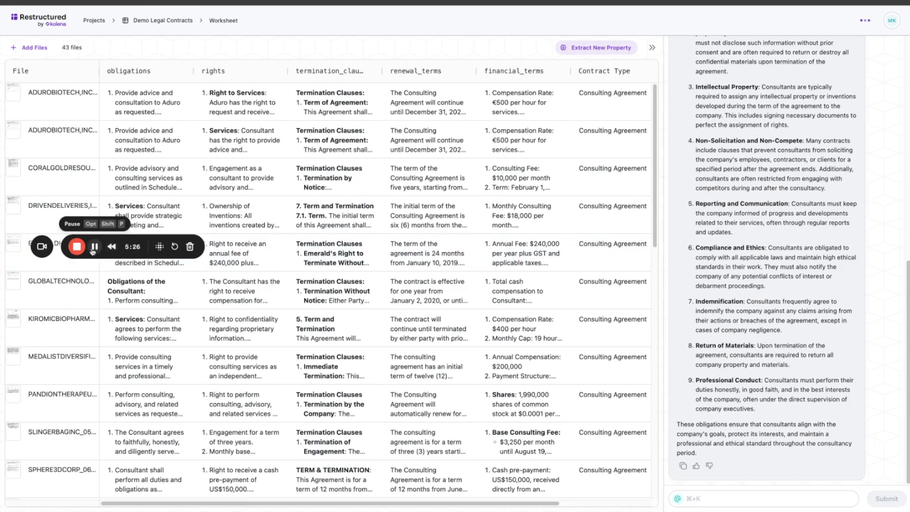
{"action": "scroll", "coordinate": [341, 386], "scroll_direction": "down", "scroll_amount": 10}
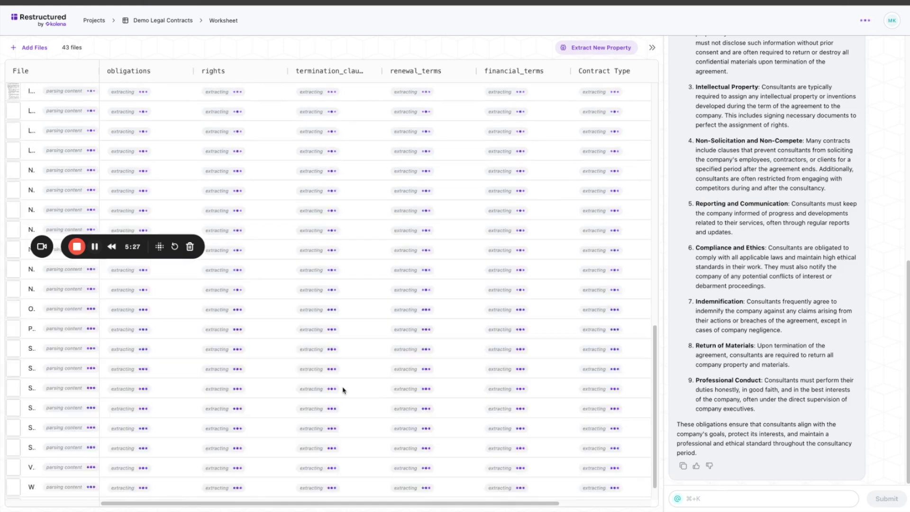
{"action": "scroll", "coordinate": [343, 395], "scroll_direction": "up", "scroll_amount": 10}
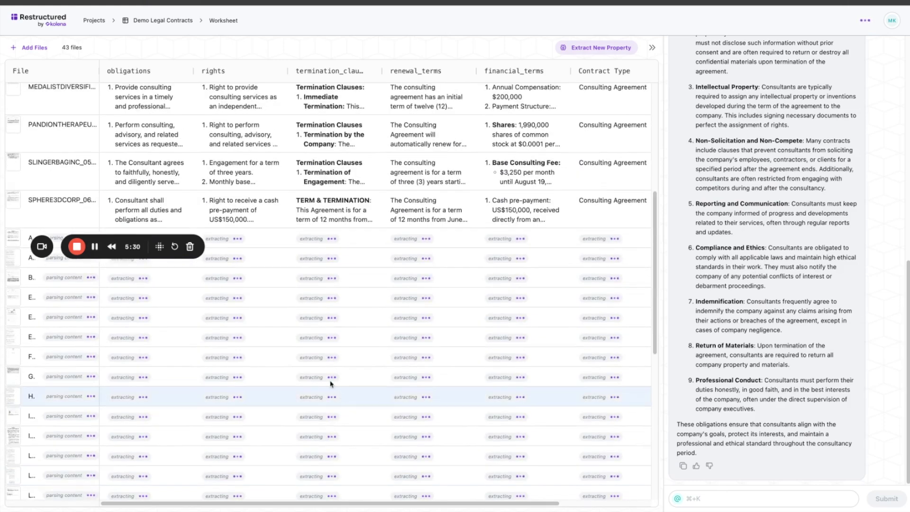
{"action": "left_click_drag", "start_coordinate": [120, 240], "coordinate": [103, 475]}
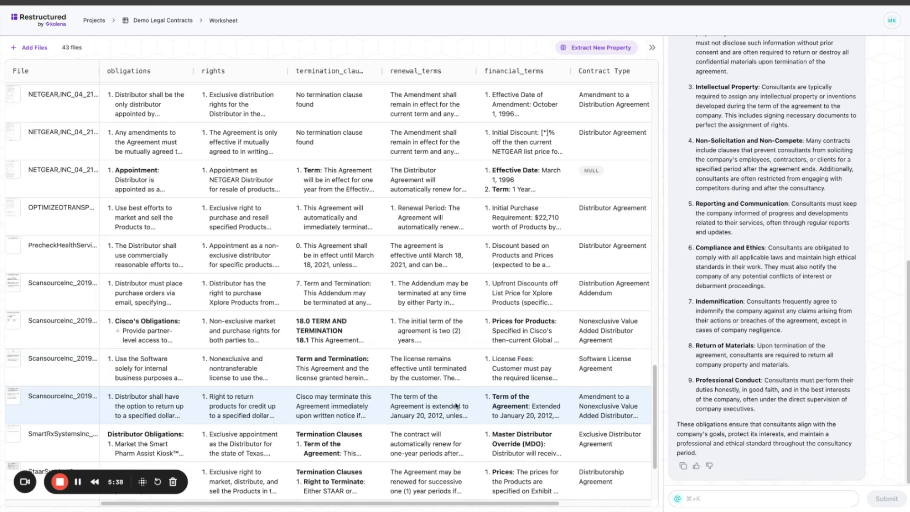
{"action": "scroll", "coordinate": [465, 365], "scroll_direction": "down", "scroll_amount": 3}
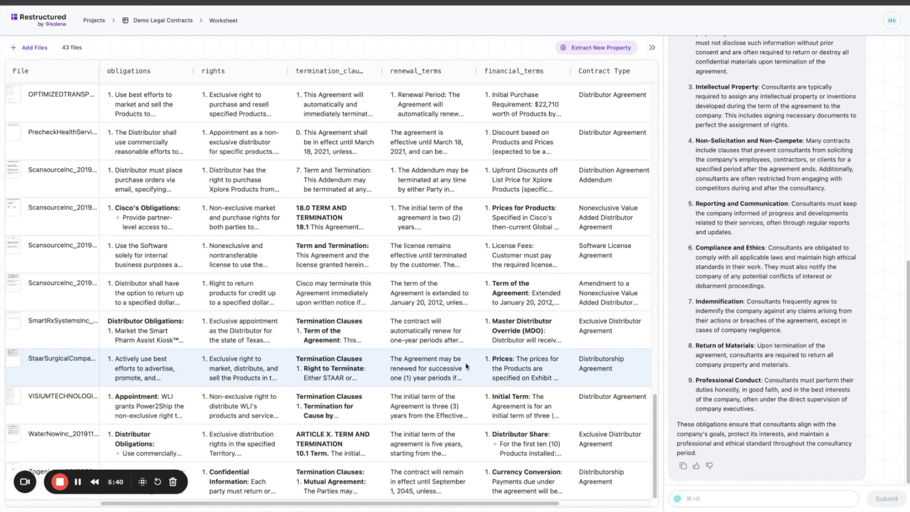
Submit the query "show me agreements that can be automatically renewed with or without conditions" for the enlarged set of contracts
{"action": "left_click", "coordinate": [765, 499]}
{"action": "key", "text": "super+v"}
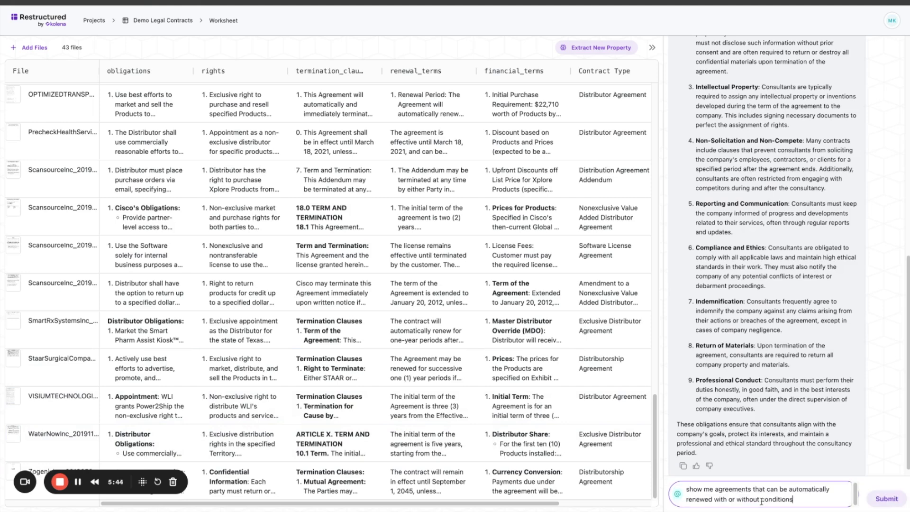
{"action": "left_click", "coordinate": [886, 499]}
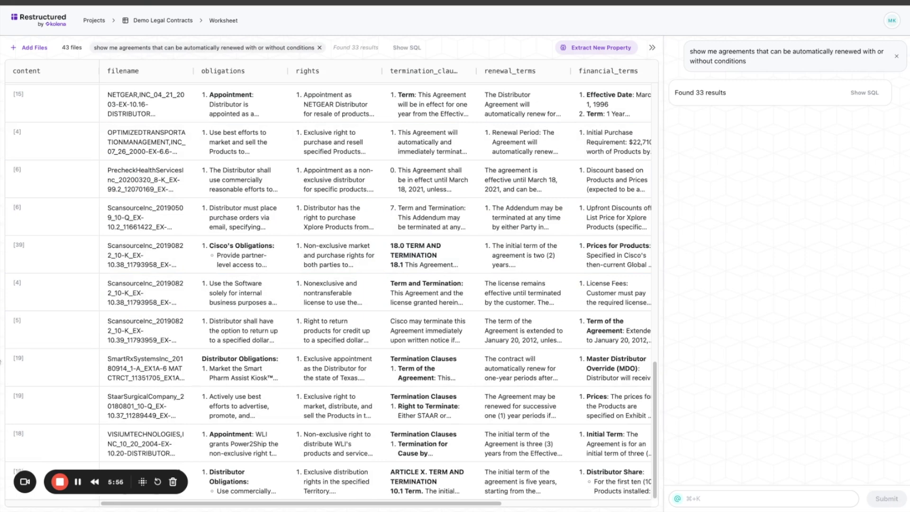
Submit the query "In a table provide a summary of renewal conditions for each contract with the contract name"
{"action": "left_click", "coordinate": [765, 498]}
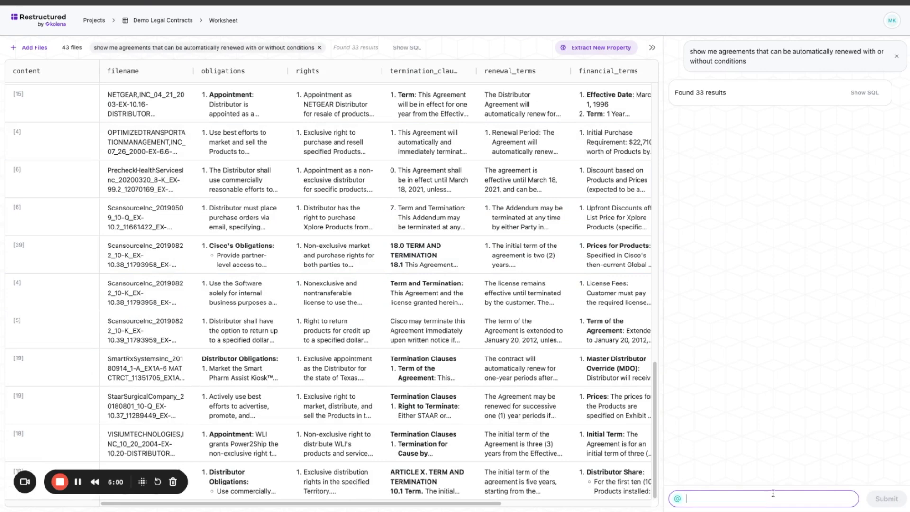
{"action": "type", "text": "In a table provide a summary of renewal conditions for each contract with the contract name"}
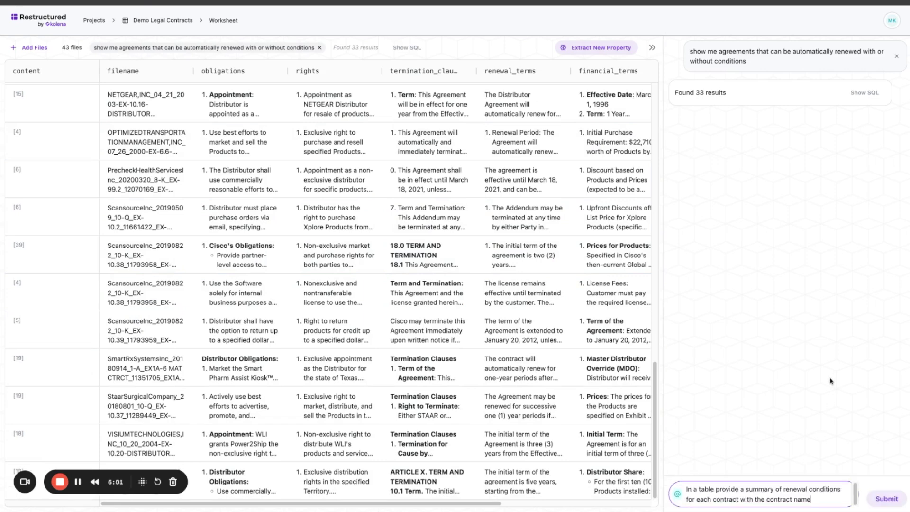
{"action": "left_click", "coordinate": [880, 500]}
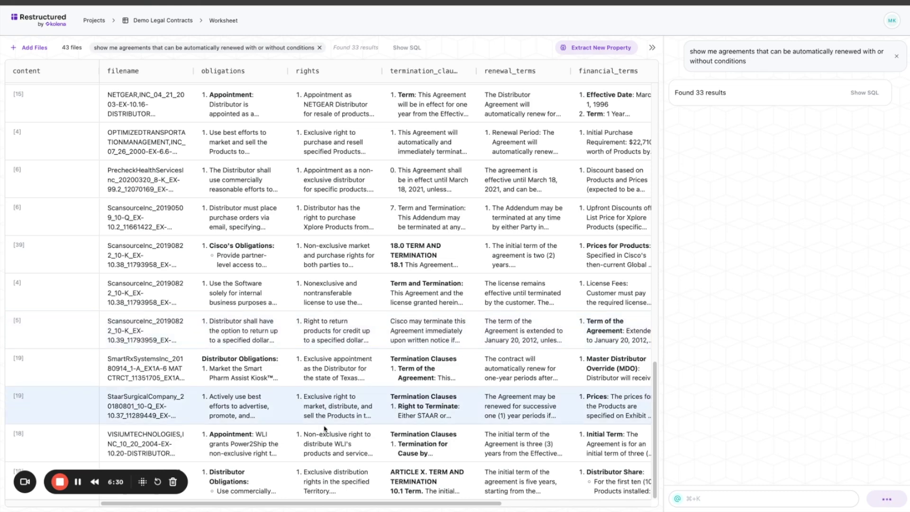
{"action": "left_click", "coordinate": [78, 482]}
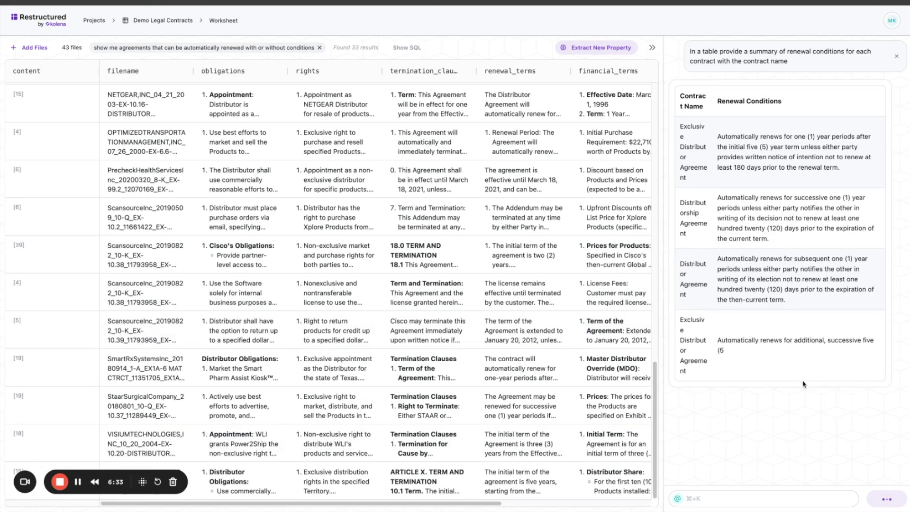
Widen the query answer area to about half the window and review the whole table of renewal conditions
{"action": "left_click_drag", "start_coordinate": [662, 313], "coordinate": [478, 318]}
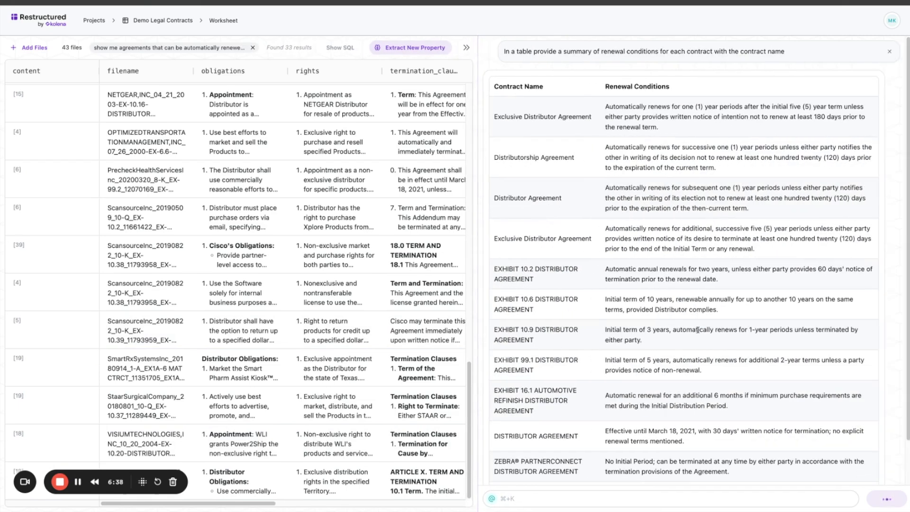
{"action": "scroll", "coordinate": [597, 308], "scroll_direction": "down", "scroll_amount": 1}
{"action": "scroll", "coordinate": [595, 301], "scroll_direction": "down", "scroll_amount": 3}
{"action": "scroll", "coordinate": [609, 322], "scroll_direction": "down", "scroll_amount": 4}
{"action": "scroll", "coordinate": [612, 332], "scroll_direction": "down", "scroll_amount": 2}
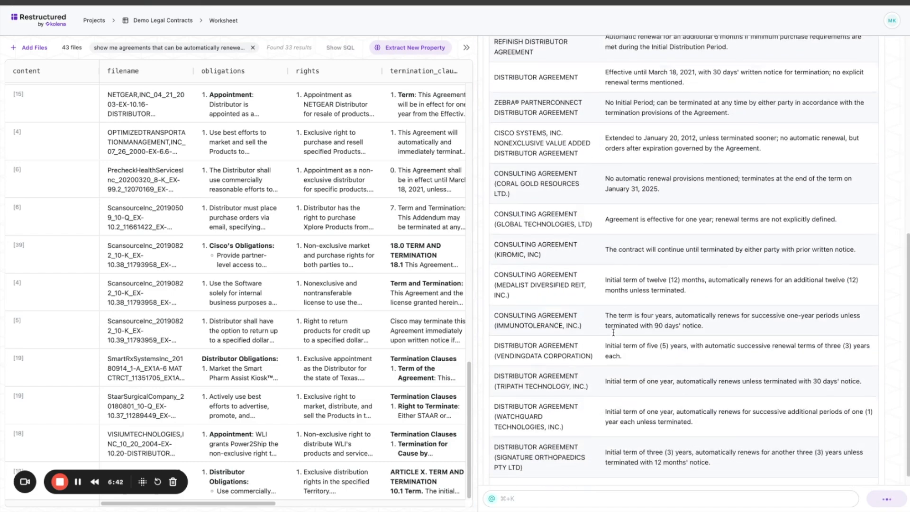
{"action": "scroll", "coordinate": [595, 274], "scroll_direction": "down", "scroll_amount": 15}
{"action": "scroll", "coordinate": [604, 294], "scroll_direction": "up", "scroll_amount": 15}
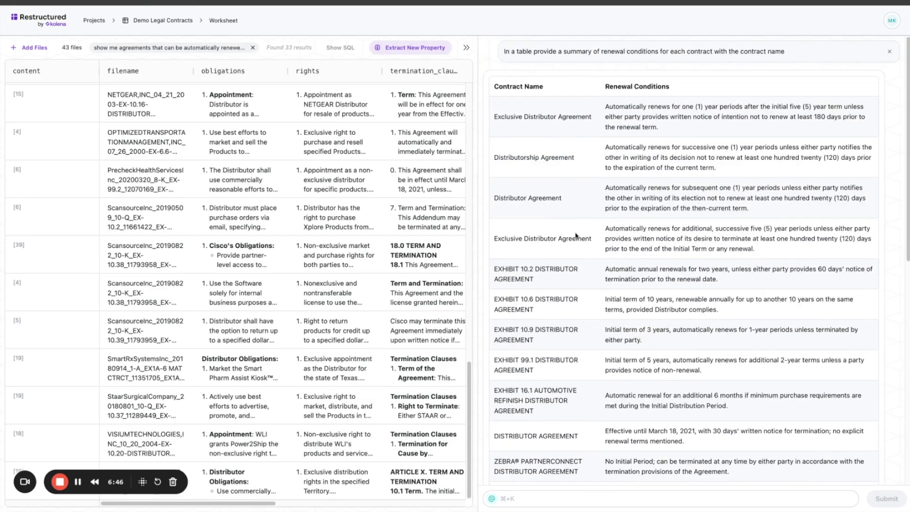
Highlight the renewal conditions table from its header through the EXHIBIT 16.1 row, check the copy option below it and clear the selection
{"action": "triple_click", "coordinate": [495, 84]}
{"action": "left_click_drag", "start_coordinate": [495, 84], "coordinate": [756, 410]}
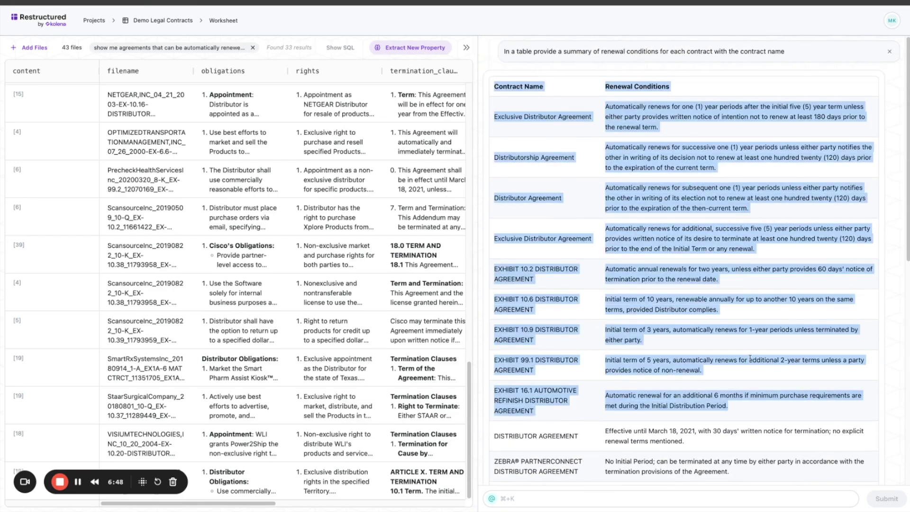
{"action": "scroll", "coordinate": [750, 362], "scroll_direction": "down", "scroll_amount": 6}
{"action": "scroll", "coordinate": [750, 361], "scroll_direction": "down", "scroll_amount": 3}
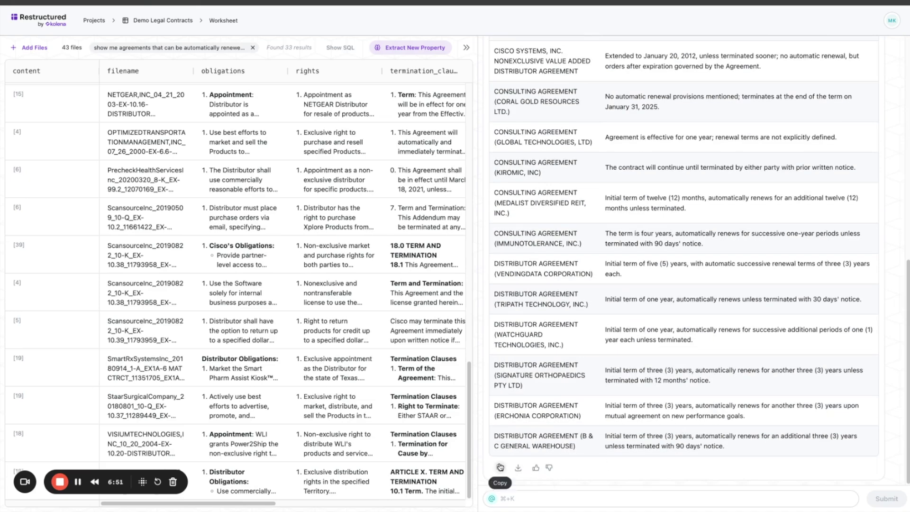
{"action": "scroll", "coordinate": [713, 362], "scroll_direction": "up", "scroll_amount": 6}
{"action": "left_click", "coordinate": [713, 361]}
{"action": "scroll", "coordinate": [713, 361], "scroll_direction": "up", "scroll_amount": 2}
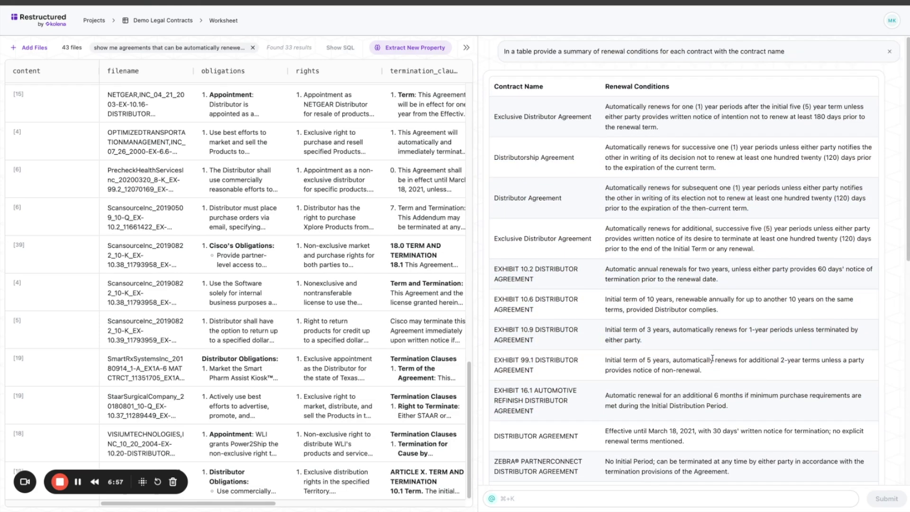